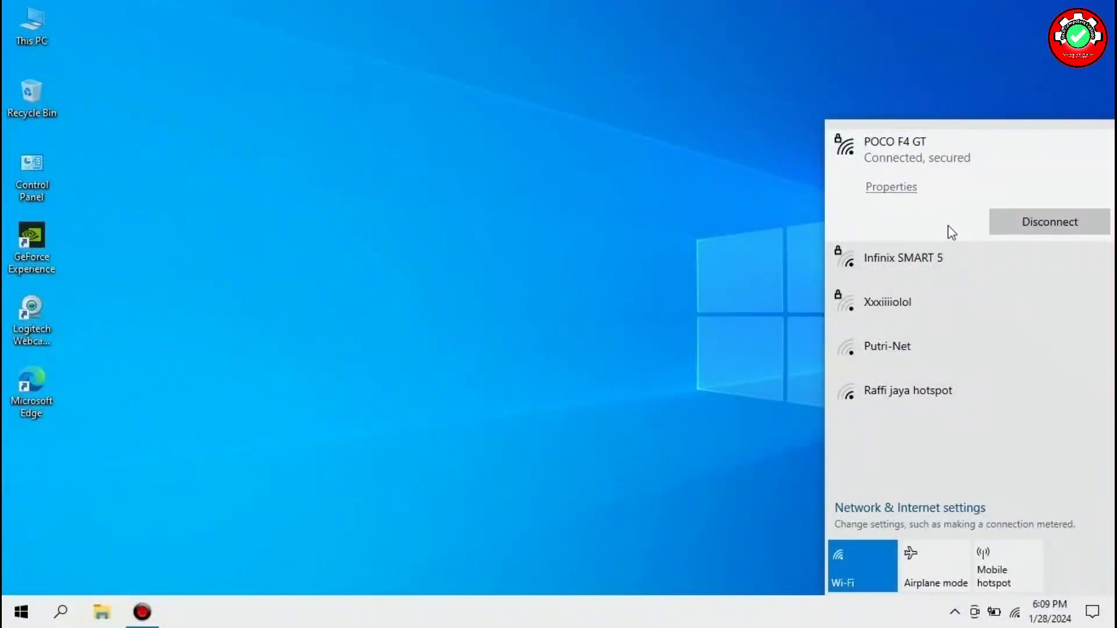
Dismiss the network flyout, search Windows for "edge" and open Microsoft Edge.
{"action": "left_click", "coordinate": [638, 227]}
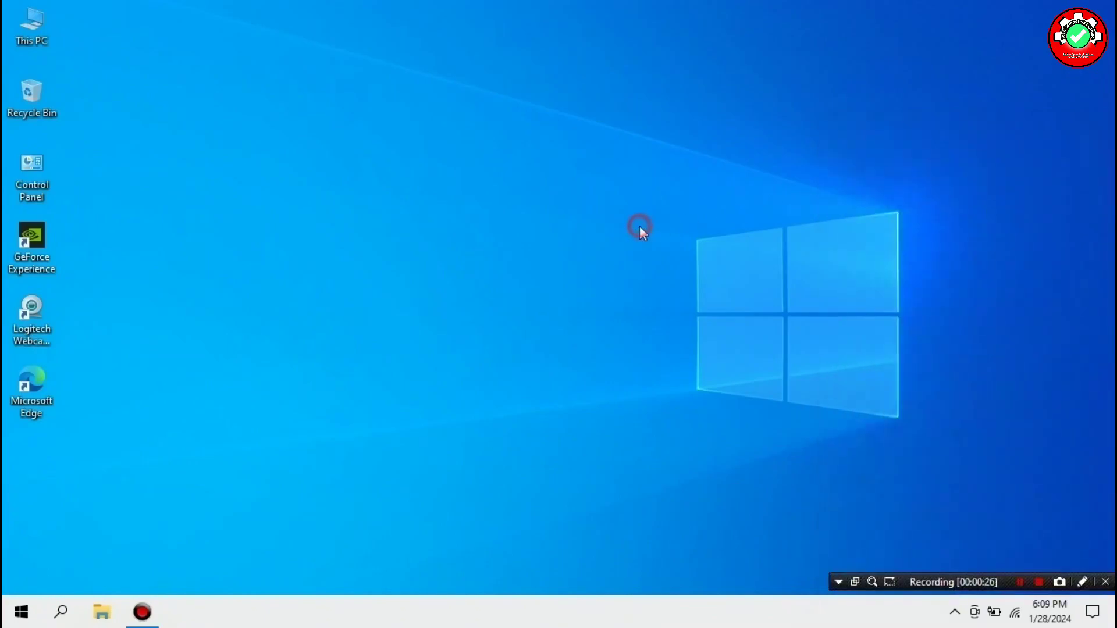
{"action": "left_click", "coordinate": [50, 615]}
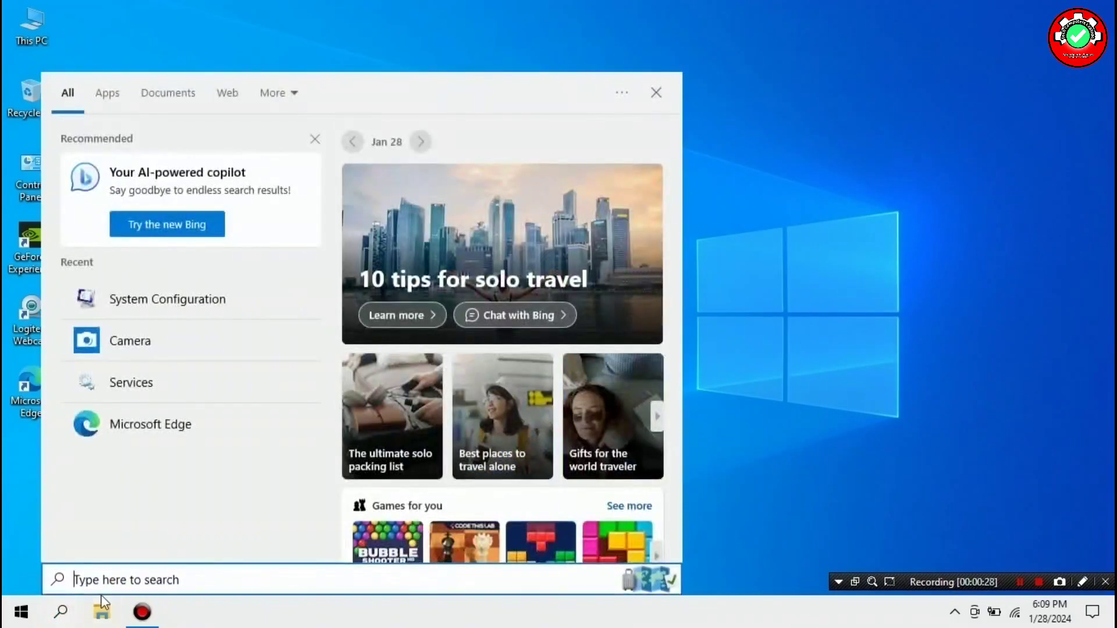
{"action": "type", "text": "edge"}
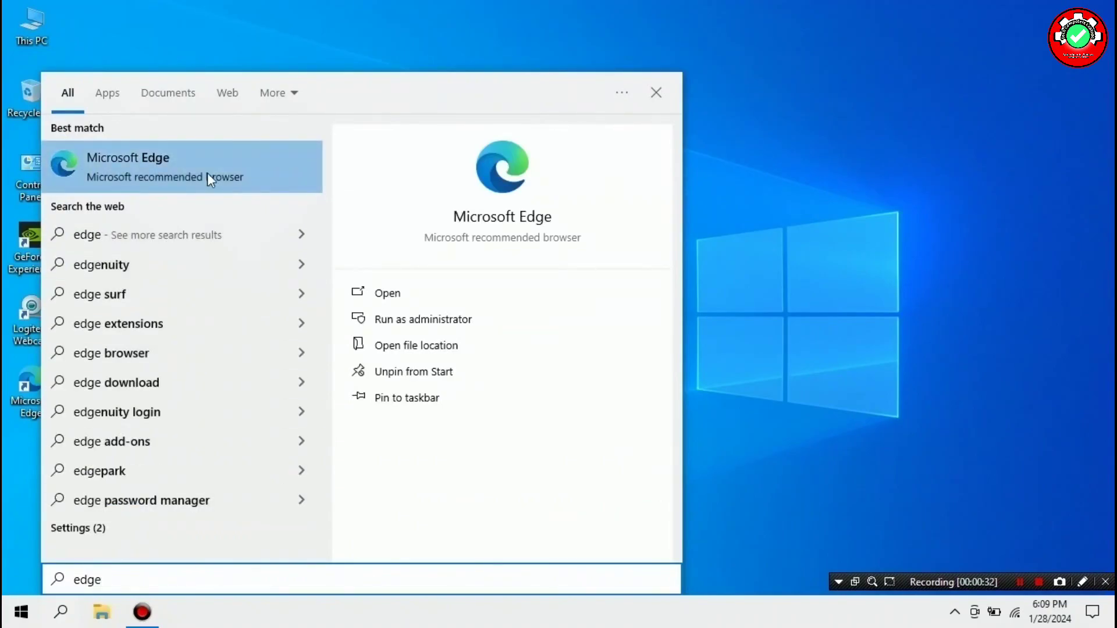
{"action": "left_click", "coordinate": [156, 167]}
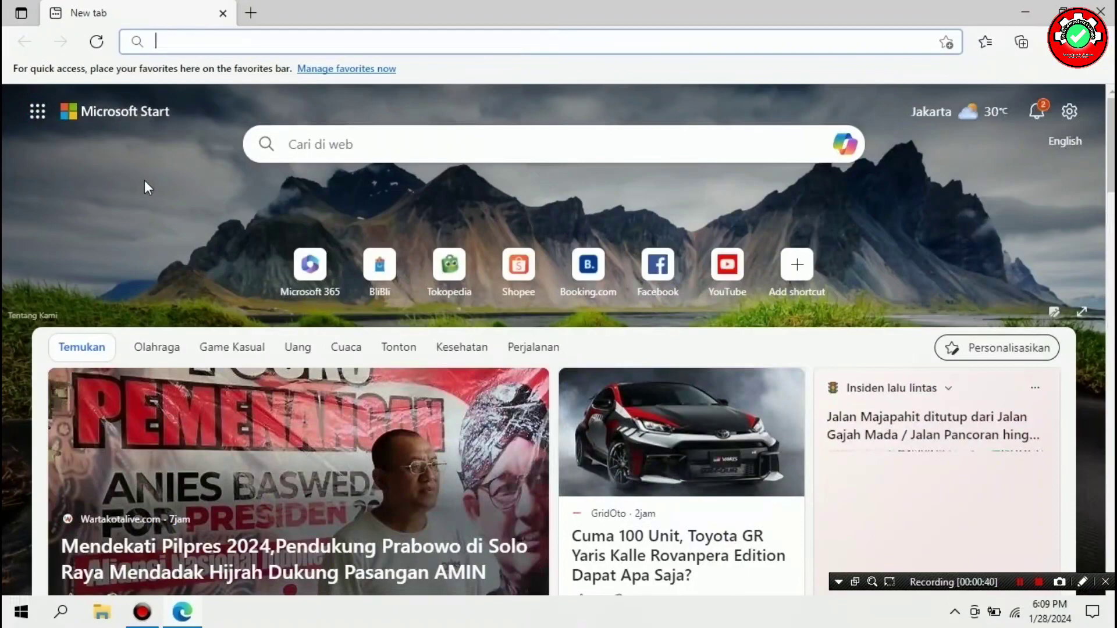
Search the web for "download google chrome terbaru pokonamah nu anyar".
{"action": "type", "text": "downlo"}
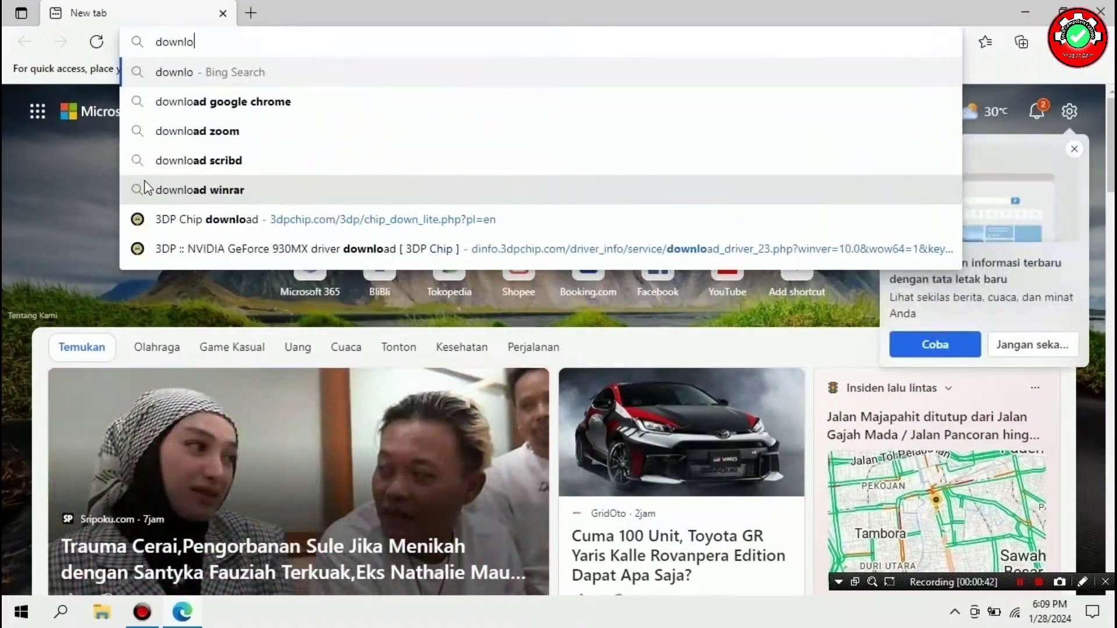
{"action": "type", "text": "ad google ch"}
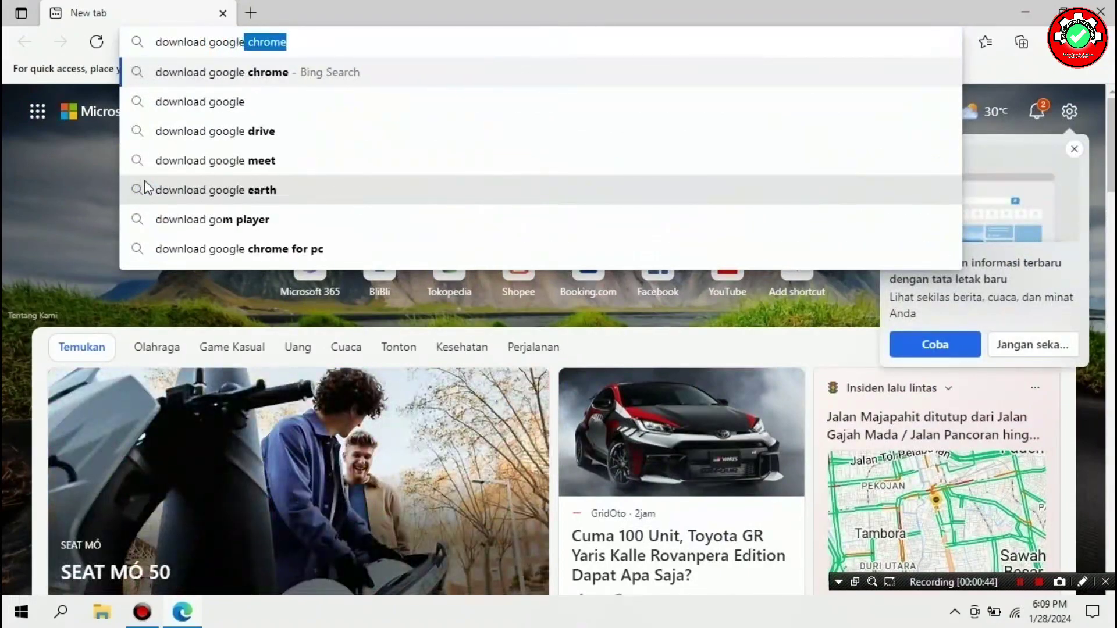
{"action": "type", "text": "romw "}
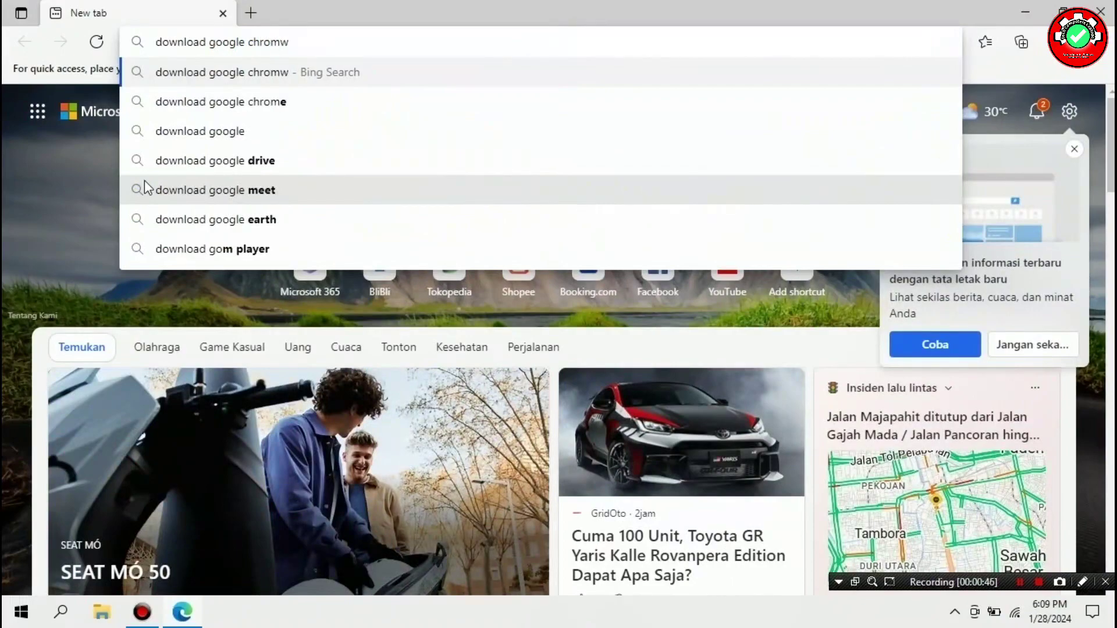
{"action": "type", "text": "e"}
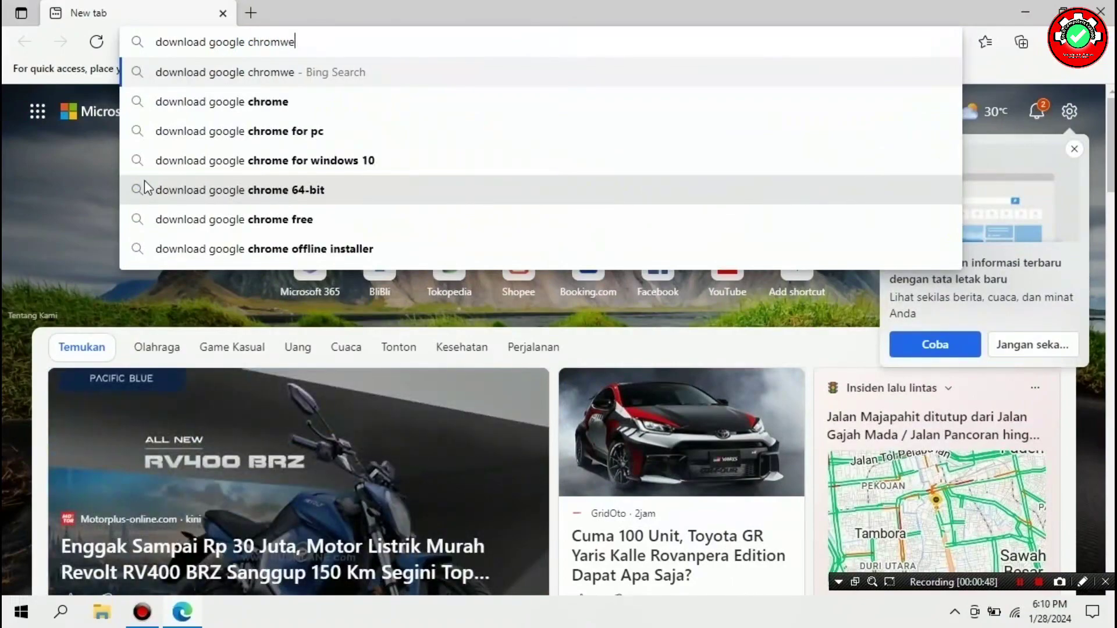
{"action": "key", "text": "BackSpace"}
{"action": "key", "text": "BackSpace"}
{"action": "type", "text": "e terbaru"}
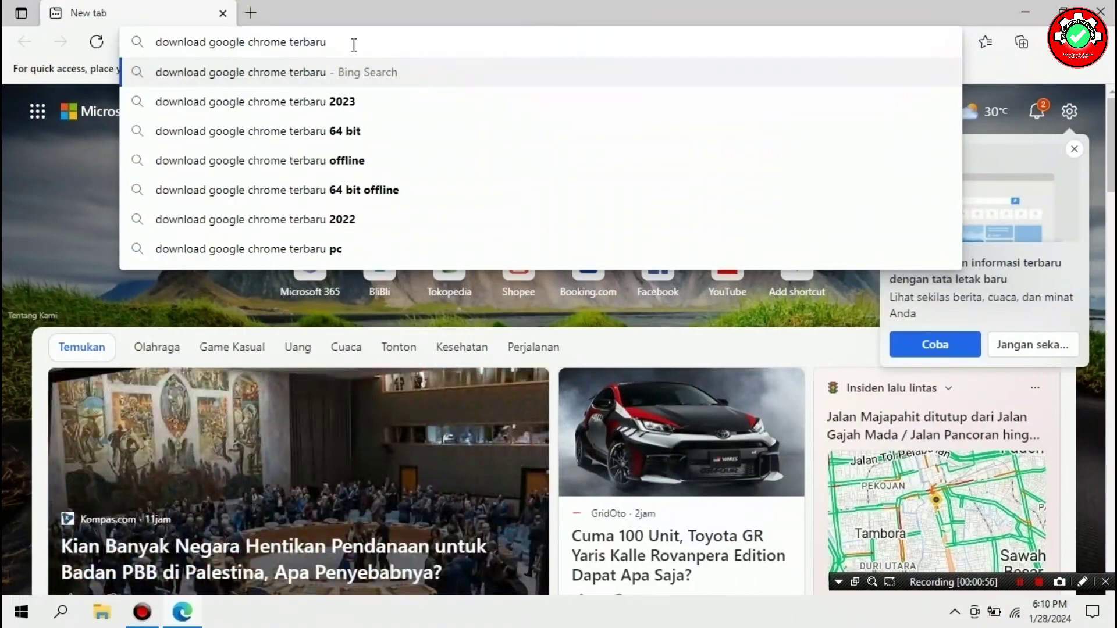
{"action": "type", "text": "pokonamah"}
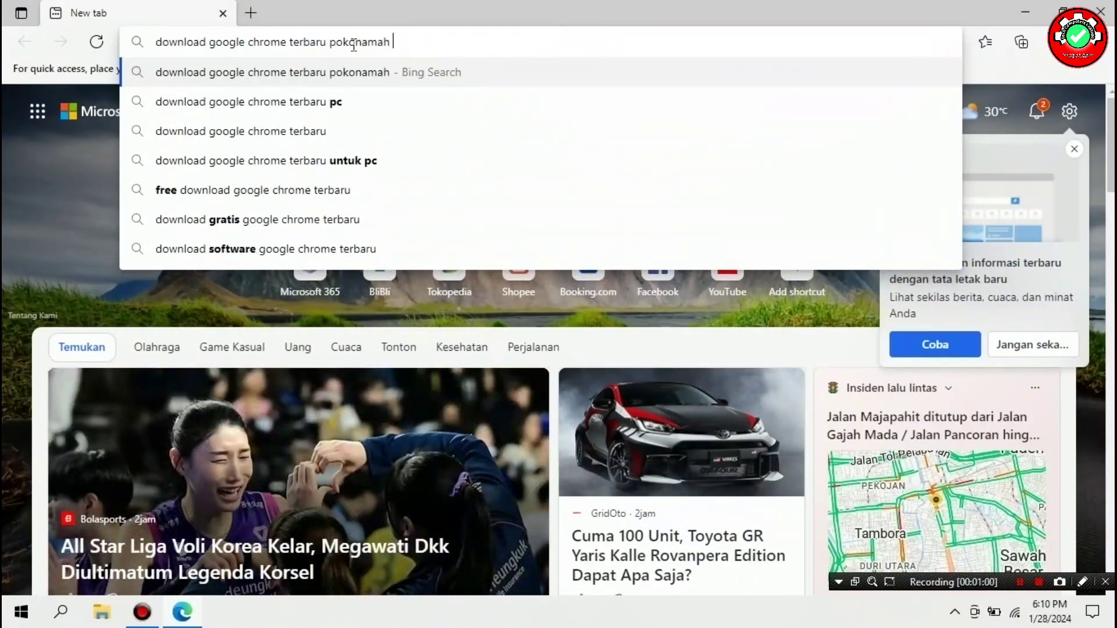
{"action": "type", "text": " nu anyar"}
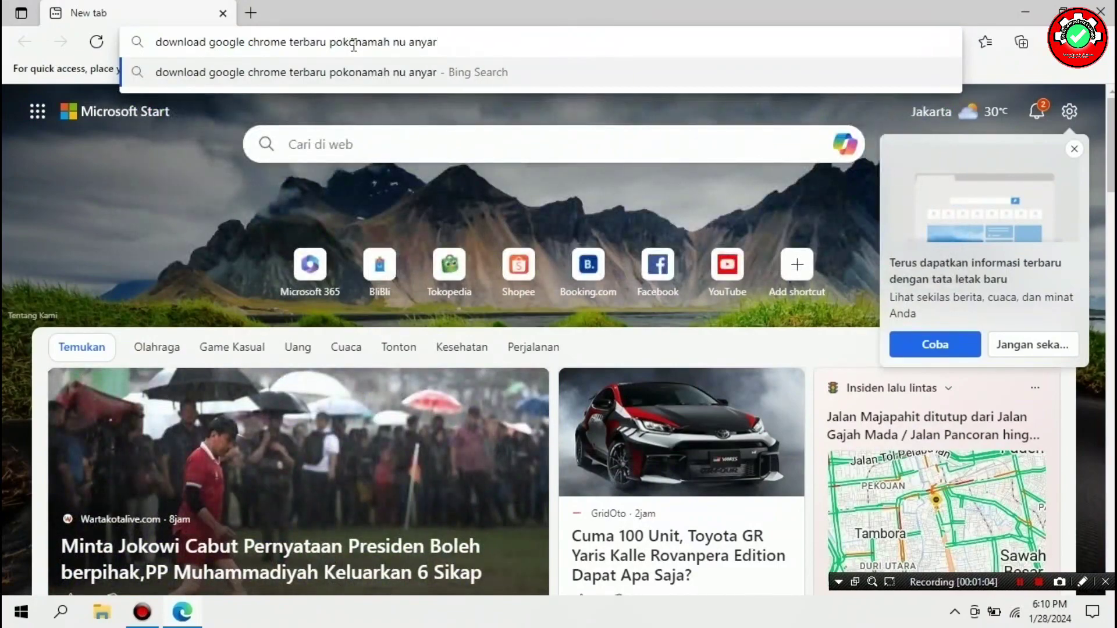
{"action": "key", "text": "Return"}
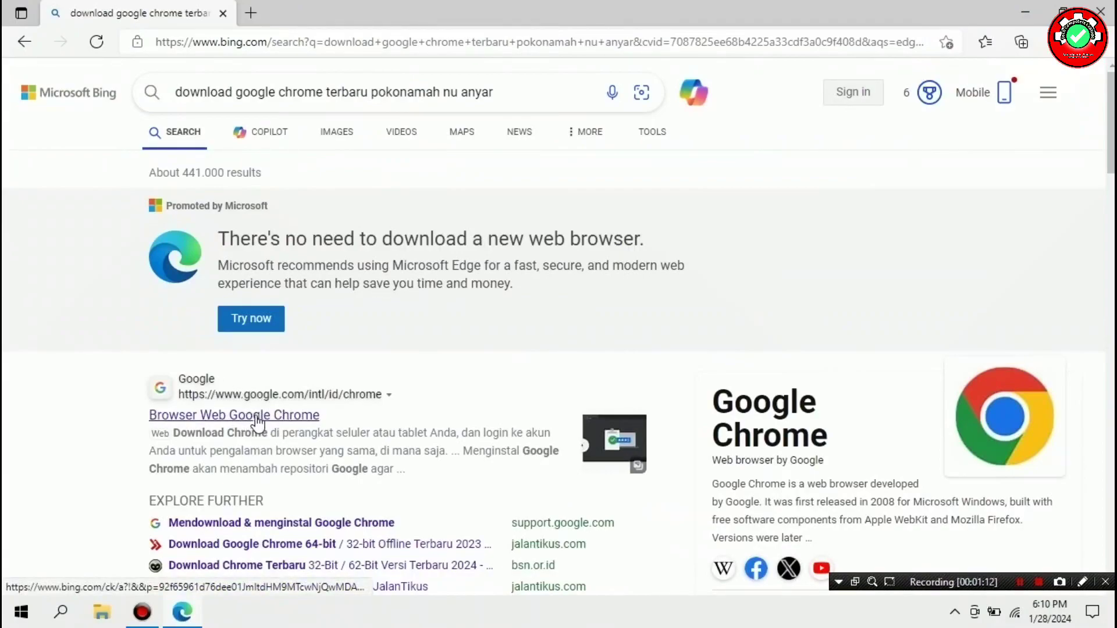
Open Google's "Browser Web Google Chrome" search result and decline translating the page for now.
{"action": "left_click", "coordinate": [257, 416]}
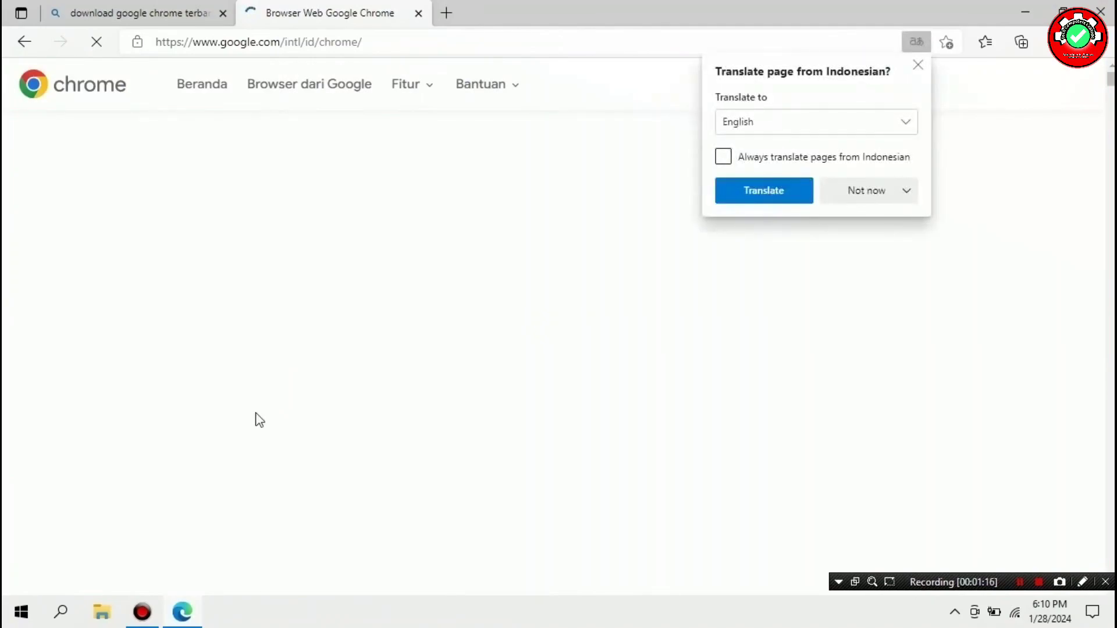
{"action": "left_click", "coordinate": [867, 190]}
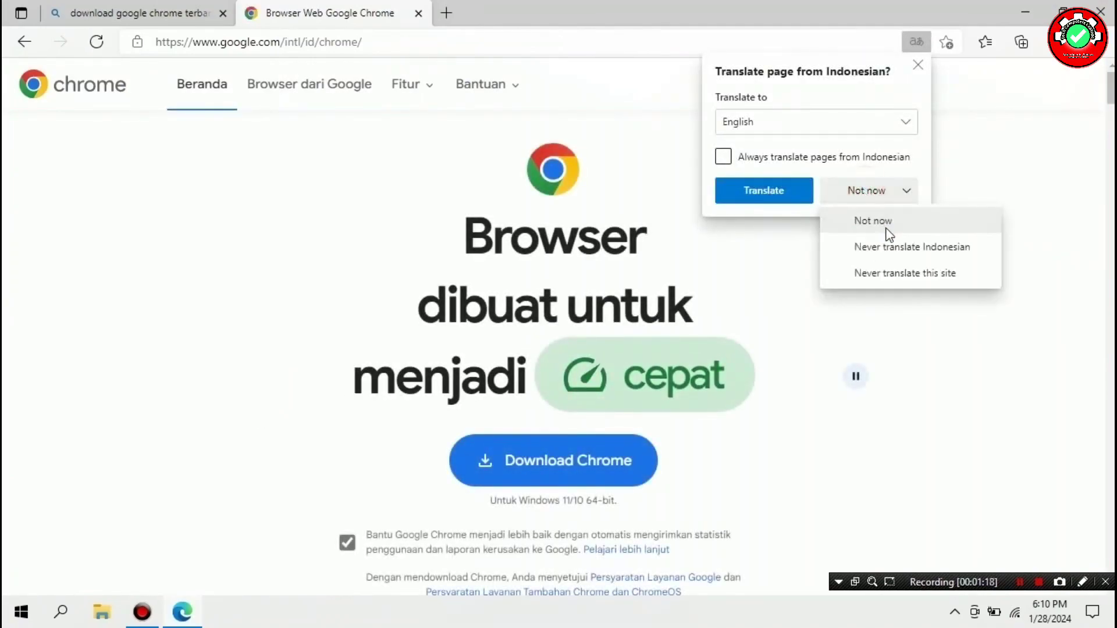
{"action": "left_click", "coordinate": [851, 224]}
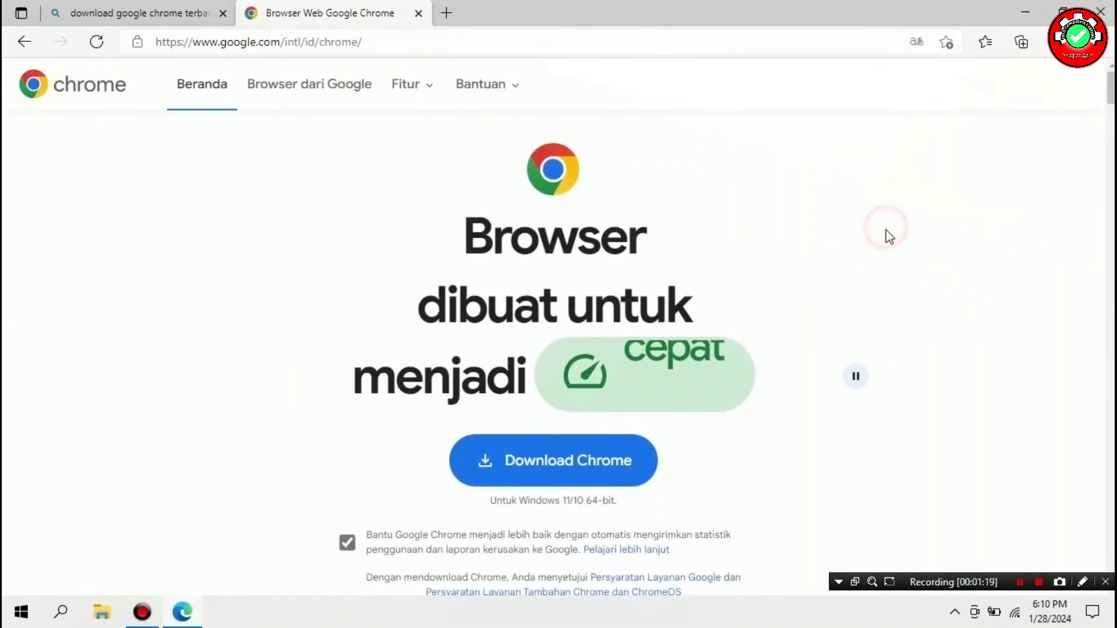
Download the Chrome installer, agreeing to the terms, and run ChromeSetup.exe, closing the Edge window once setup has started.
{"action": "left_click", "coordinate": [550, 463]}
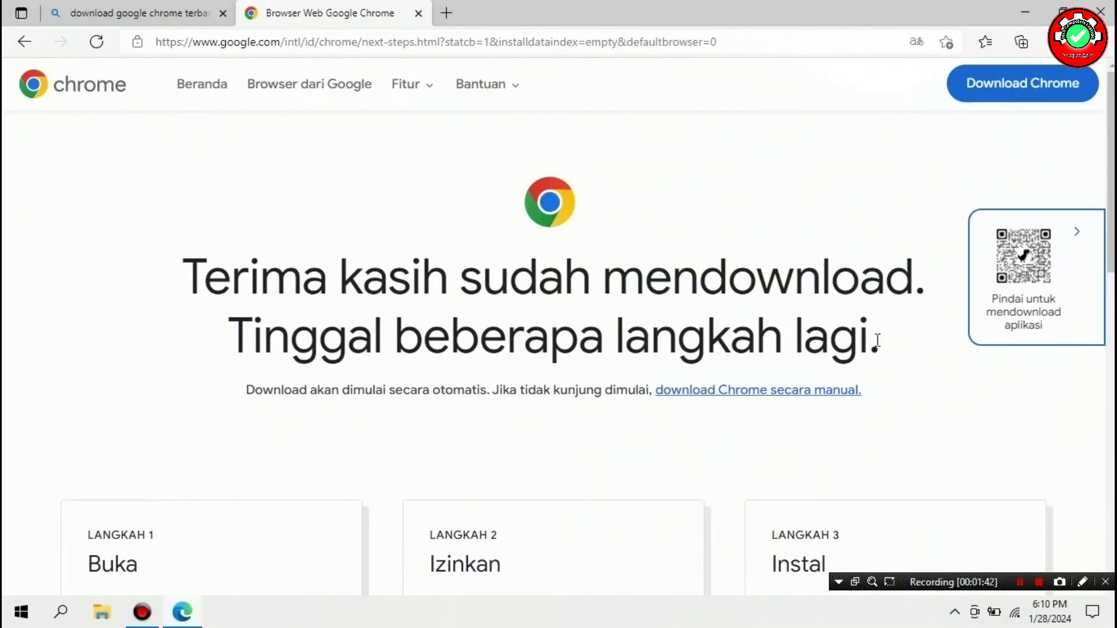
{"action": "left_click", "coordinate": [1013, 83]}
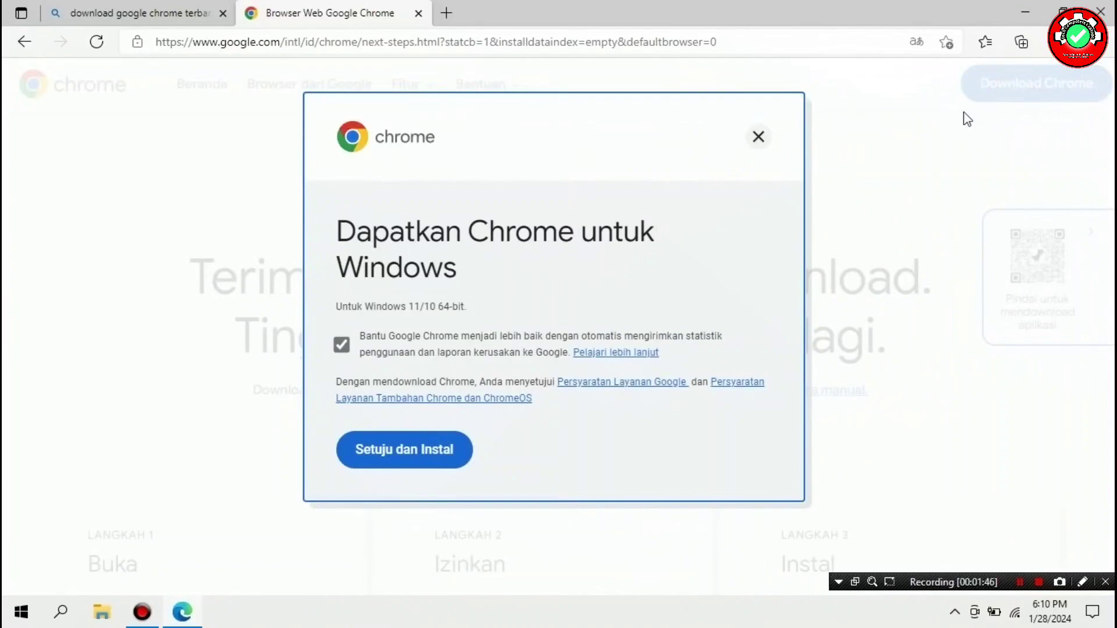
{"action": "left_click", "coordinate": [408, 450]}
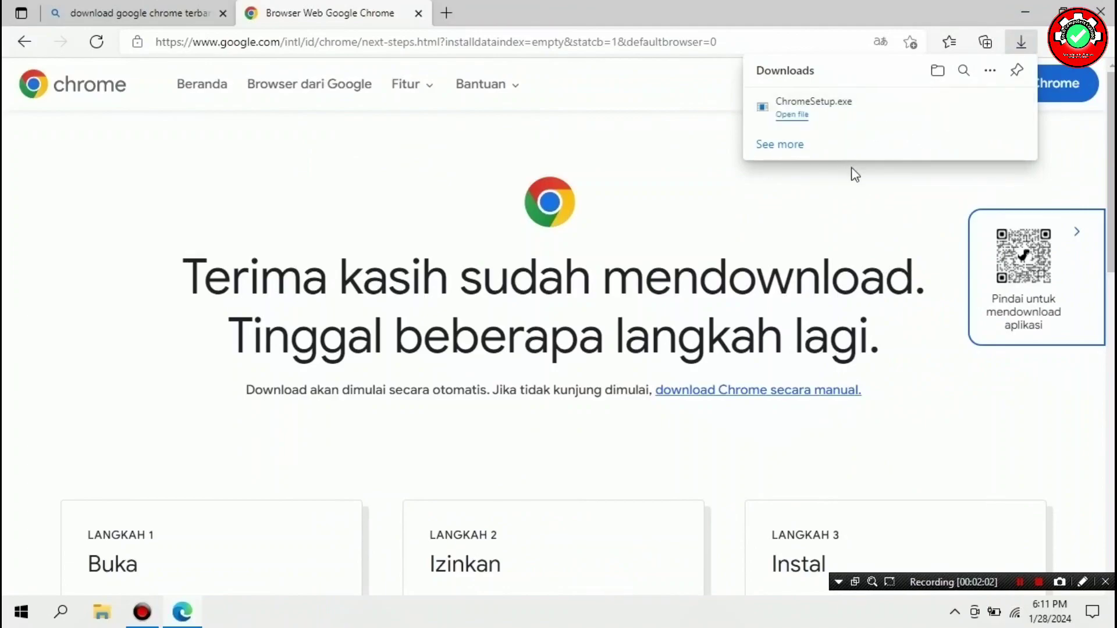
{"action": "left_click", "coordinate": [790, 115]}
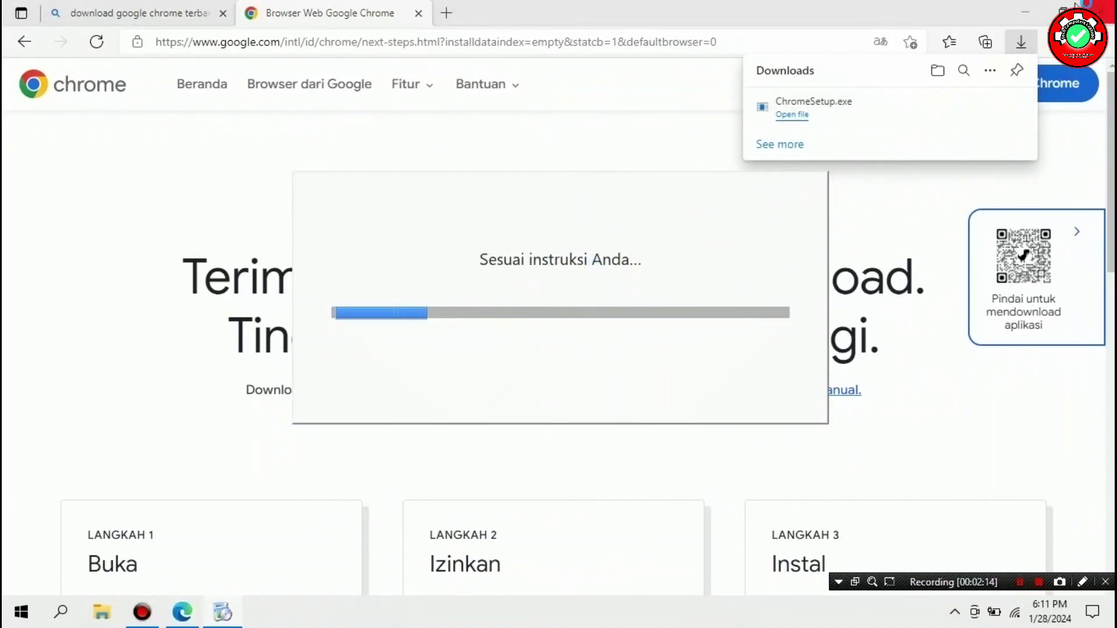
{"action": "left_click", "coordinate": [1102, 12]}
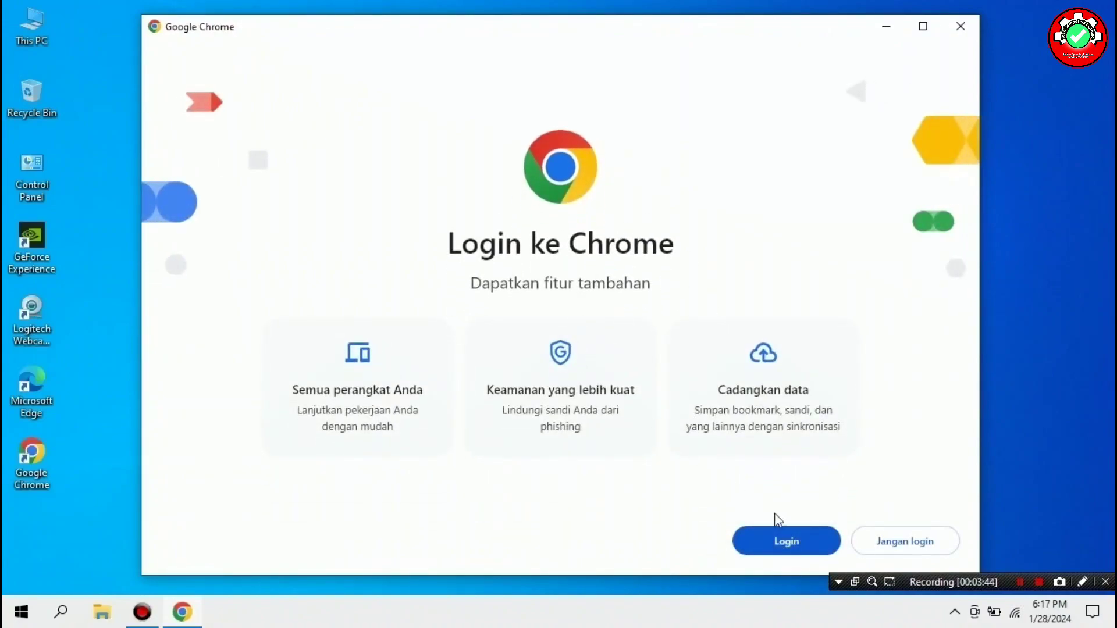
Finish Chrome's first-run screens without logging in or making it the default, dismiss the ad privacy notice and maximize the window.
{"action": "left_click", "coordinate": [905, 546]}
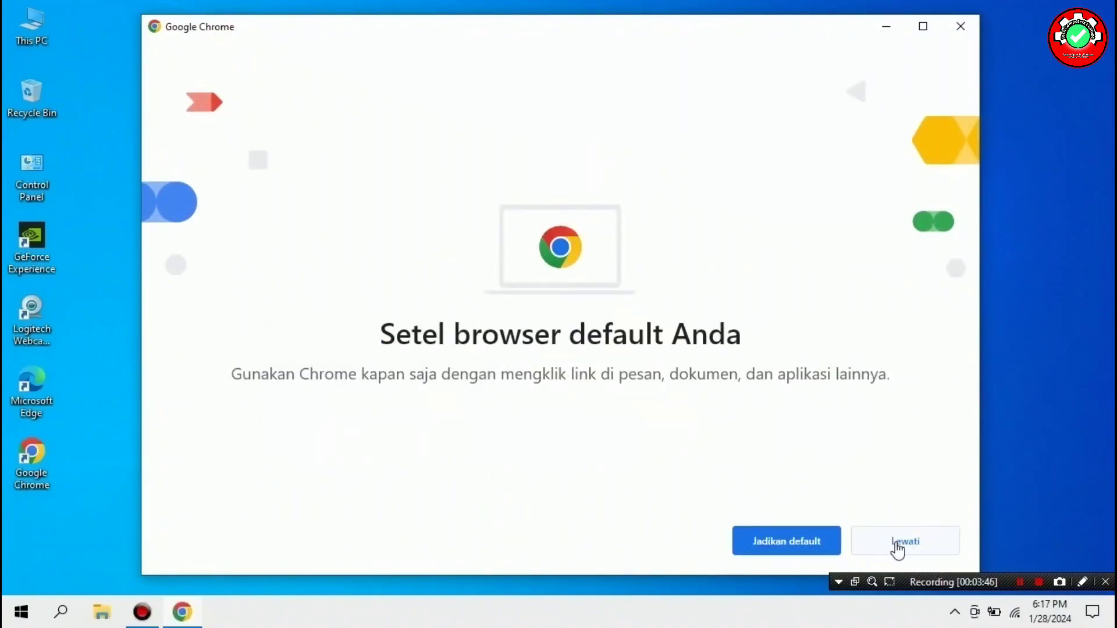
{"action": "left_click", "coordinate": [899, 544]}
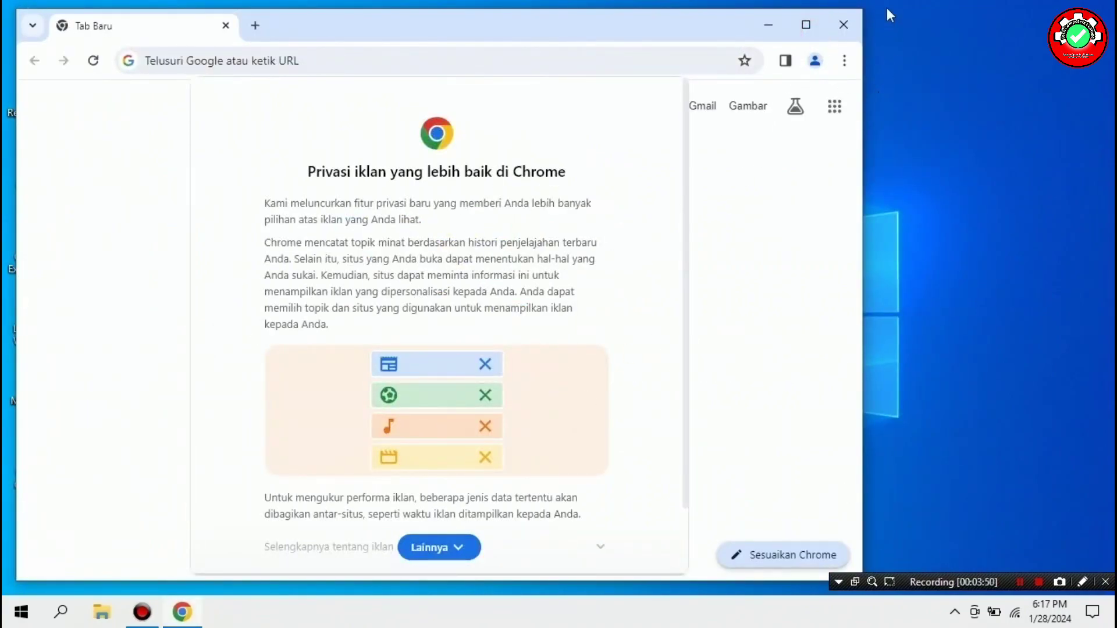
{"action": "left_click", "coordinate": [437, 548]}
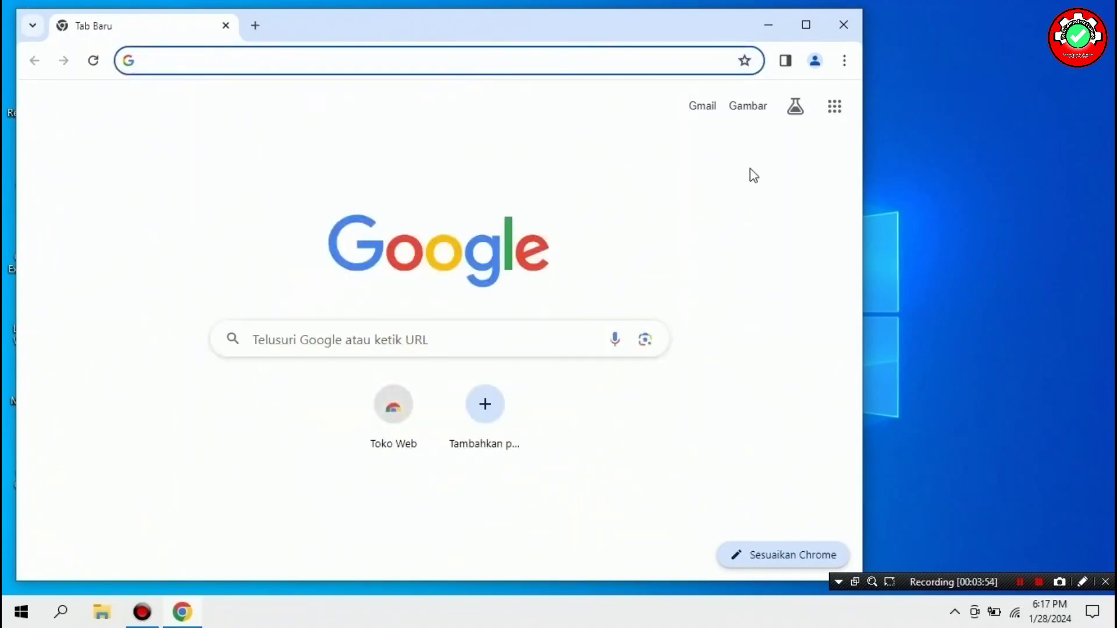
{"action": "left_click", "coordinate": [806, 25]}
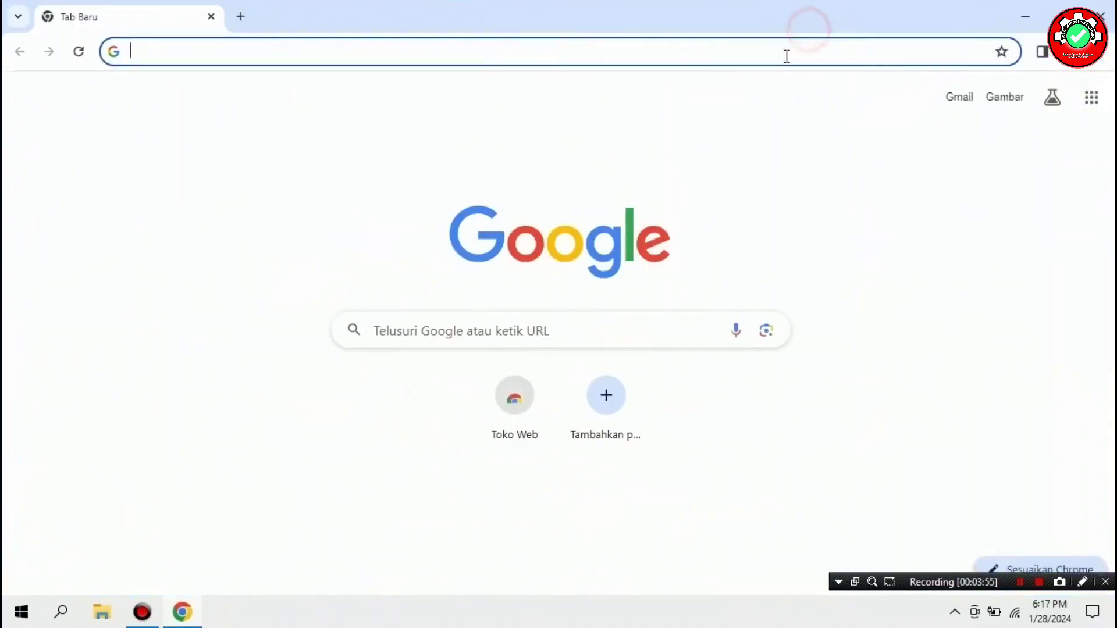
Open the About Google Chrome page to check the installed version and its update status.
{"action": "left_click", "coordinate": [1101, 52]}
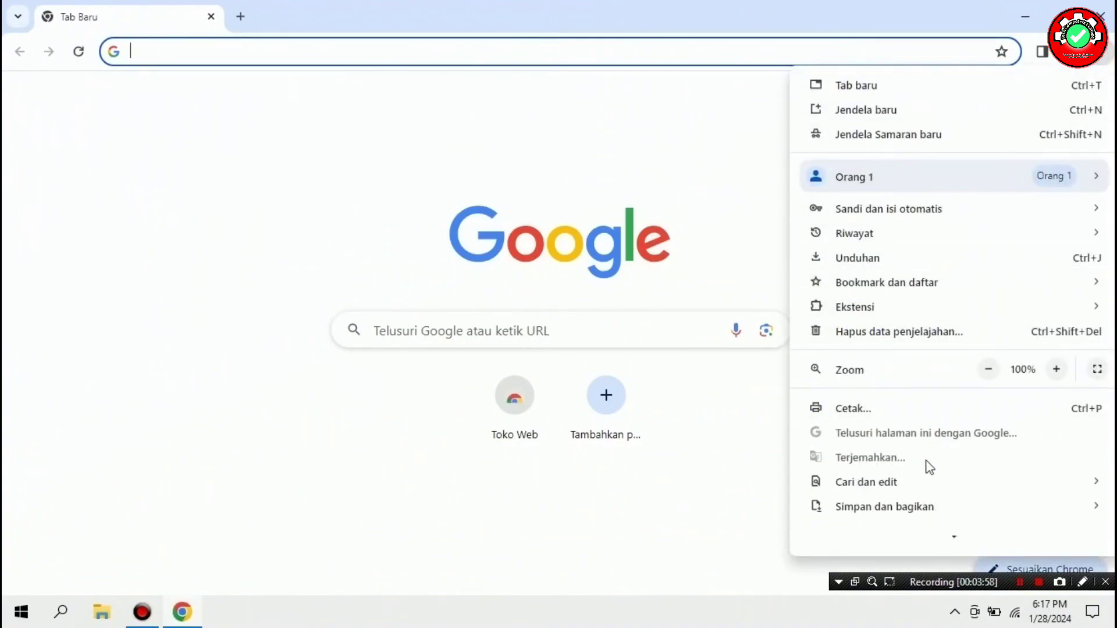
{"action": "mouse_move", "coordinate": [908, 492]}
{"action": "scroll", "coordinate": [908, 493], "scroll_direction": "up", "scroll_amount": 1}
{"action": "mouse_move", "coordinate": [848, 499]}
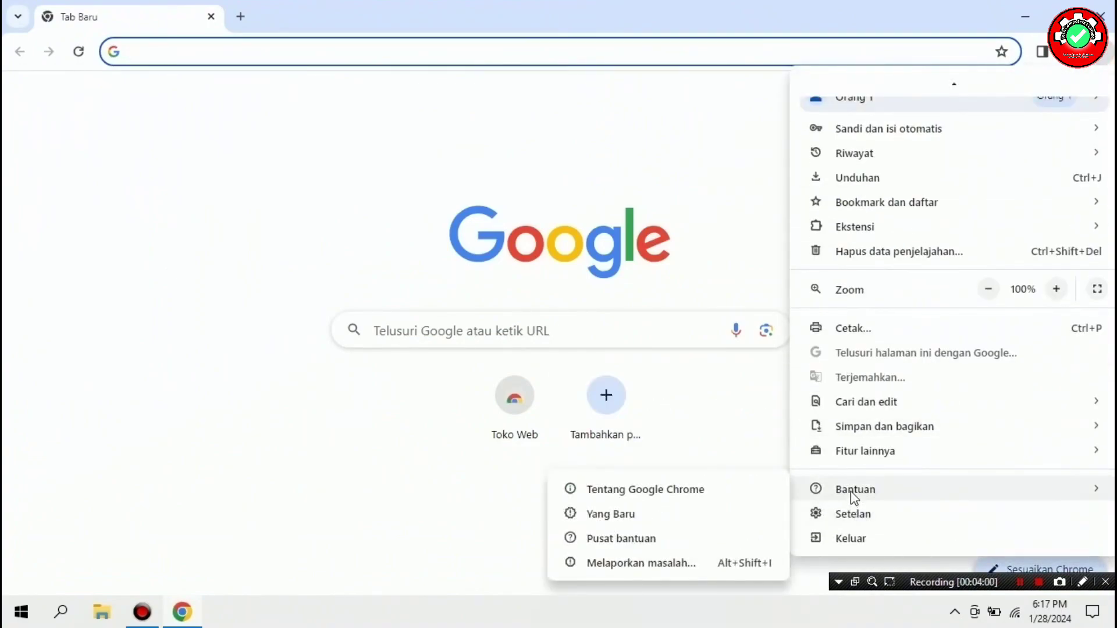
{"action": "left_click", "coordinate": [686, 490]}
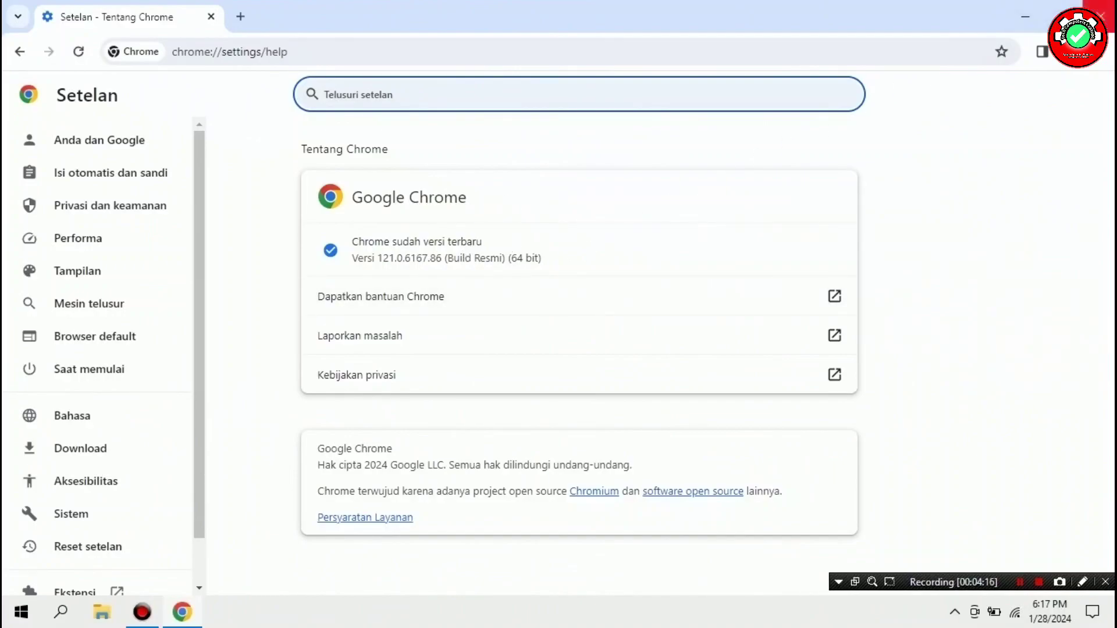
Close the Chrome window and refresh the desktop.
{"action": "left_click", "coordinate": [1101, 16]}
{"action": "right_click", "coordinate": [588, 176]}
{"action": "left_click", "coordinate": [620, 221]}
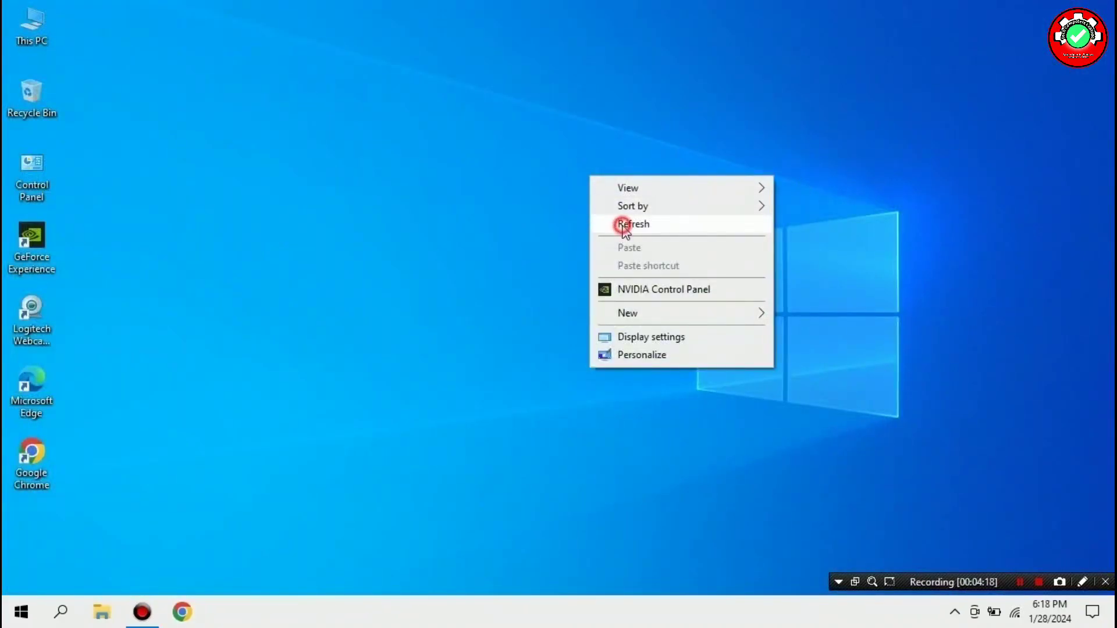
Set Google Chrome as the default web browser in the Windows default apps settings.
{"action": "left_click", "coordinate": [21, 611]}
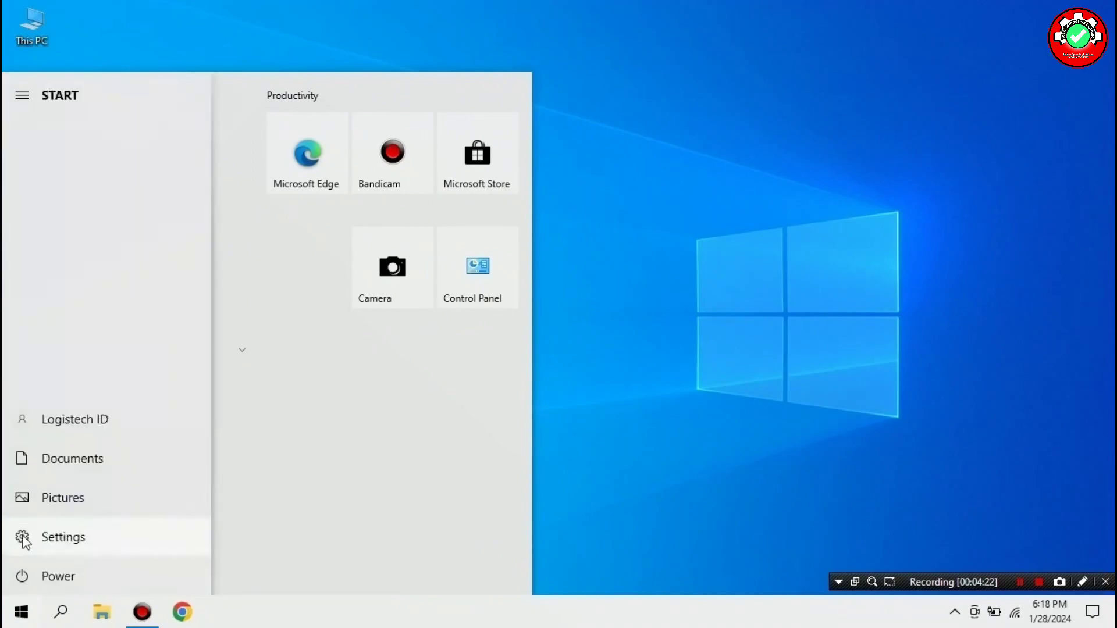
{"action": "left_click", "coordinate": [22, 535]}
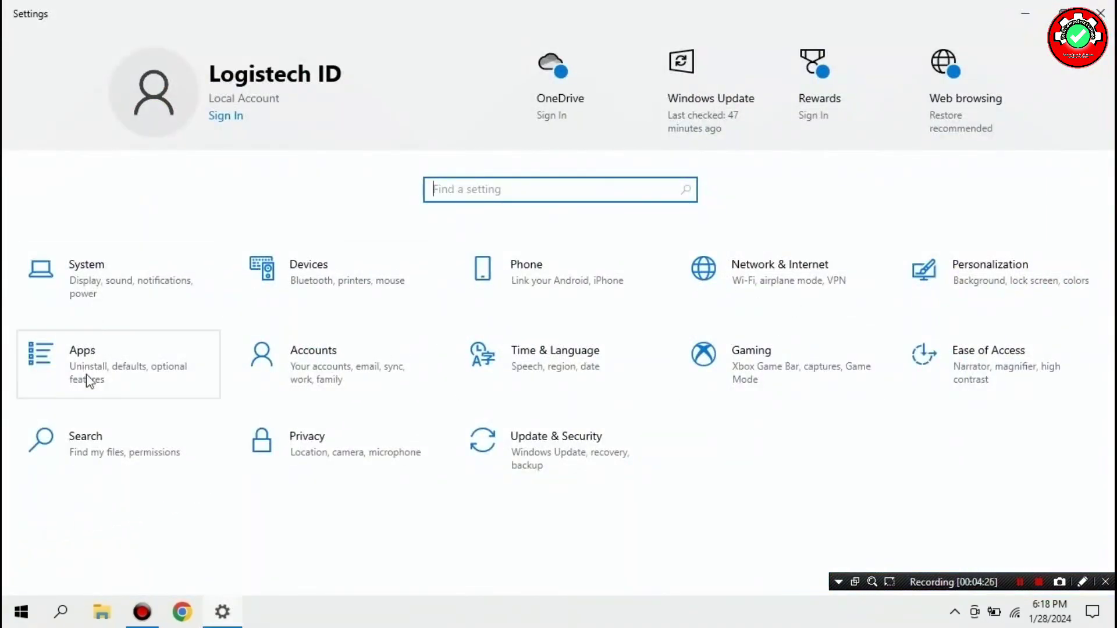
{"action": "left_click", "coordinate": [122, 369]}
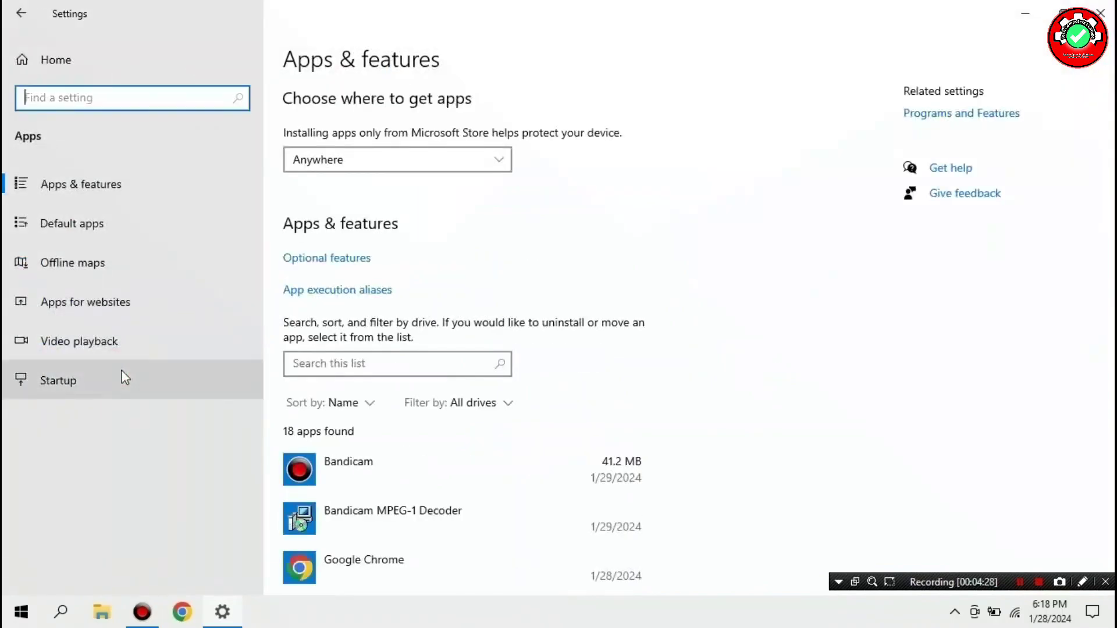
{"action": "left_click", "coordinate": [96, 222]}
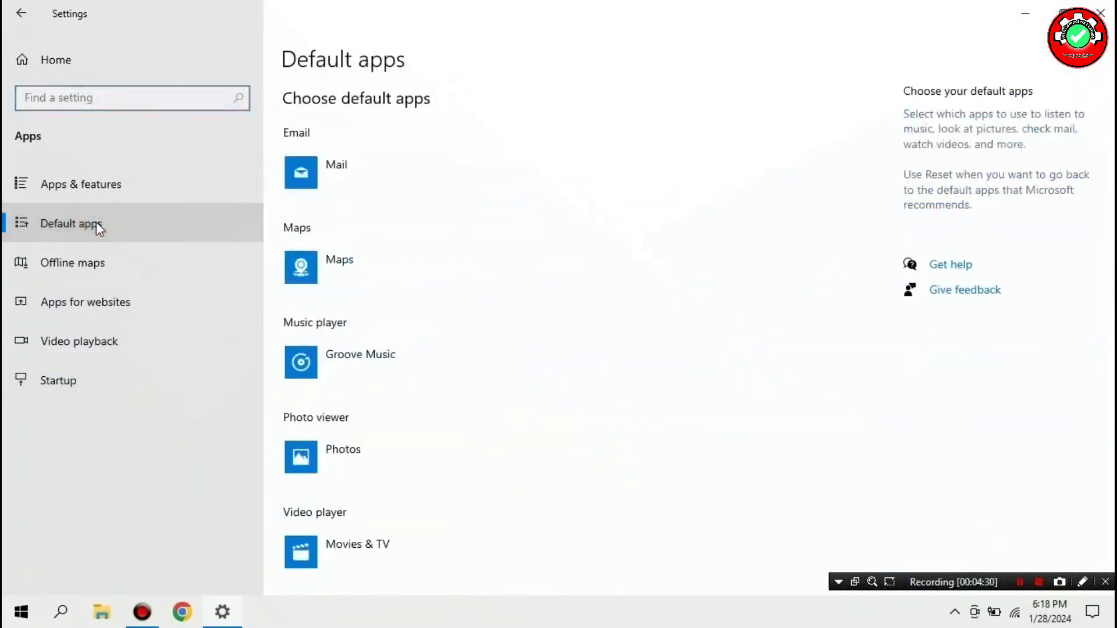
{"action": "scroll", "coordinate": [358, 459], "scroll_direction": "down", "scroll_amount": 5}
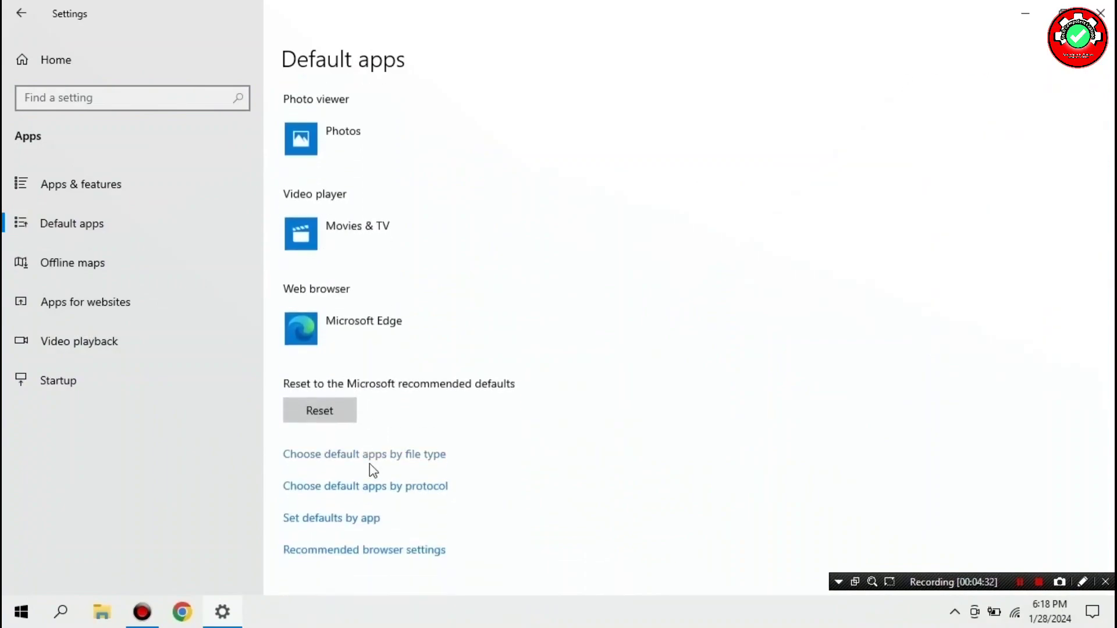
{"action": "left_click", "coordinate": [388, 303]}
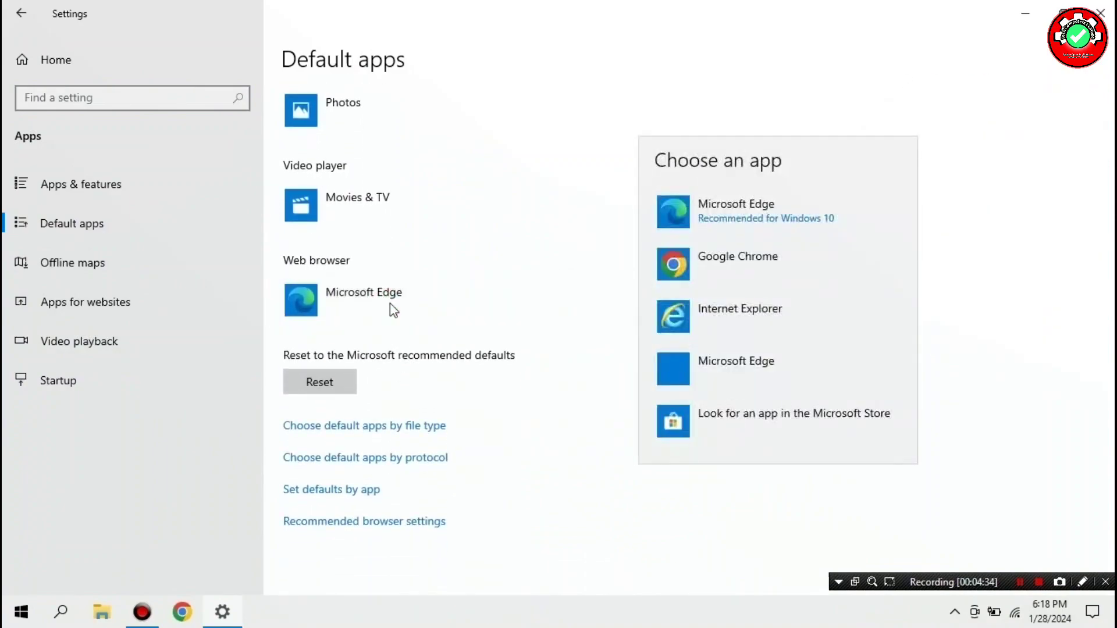
{"action": "left_click", "coordinate": [712, 271]}
{"action": "left_click", "coordinate": [363, 243]}
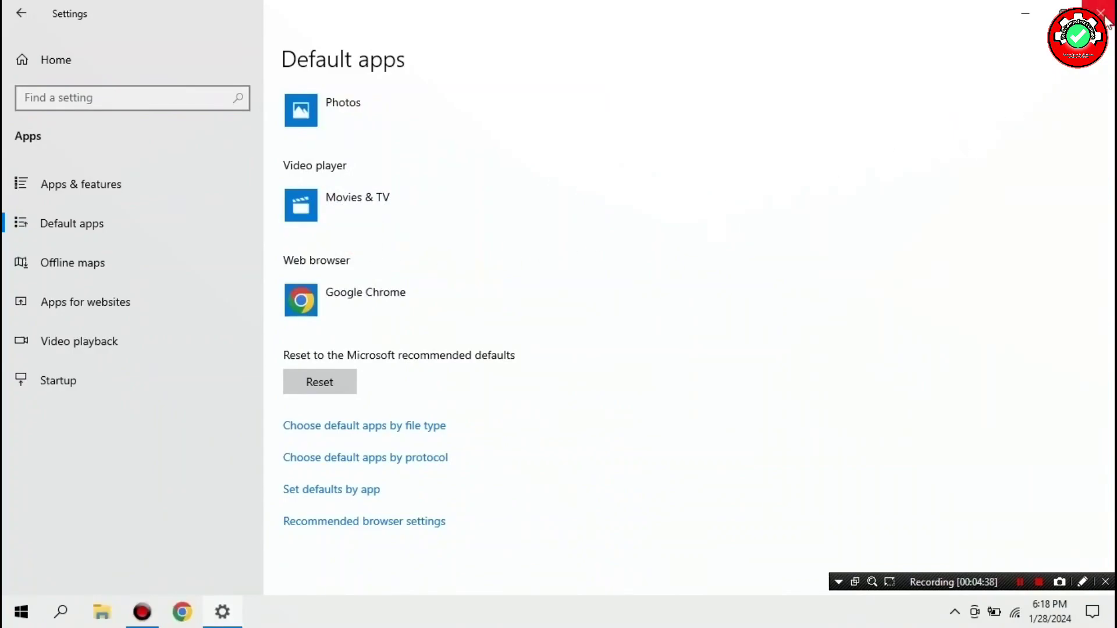
Close the Settings window and refresh the desktop icons.
{"action": "left_click", "coordinate": [1105, 18]}
{"action": "right_click", "coordinate": [610, 220]}
{"action": "left_click", "coordinate": [640, 264]}
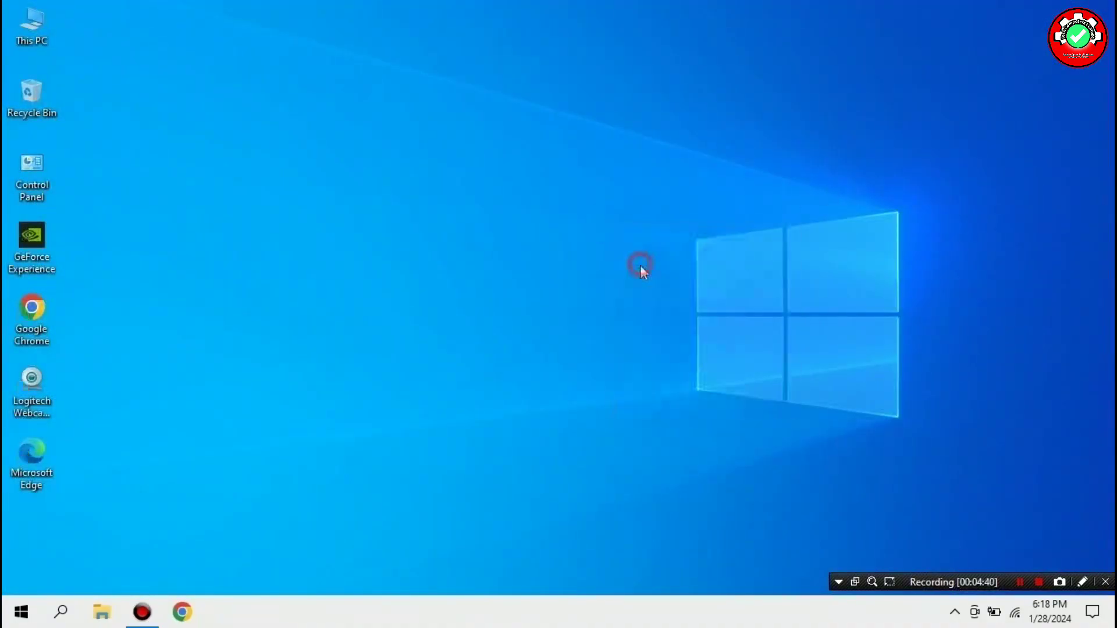